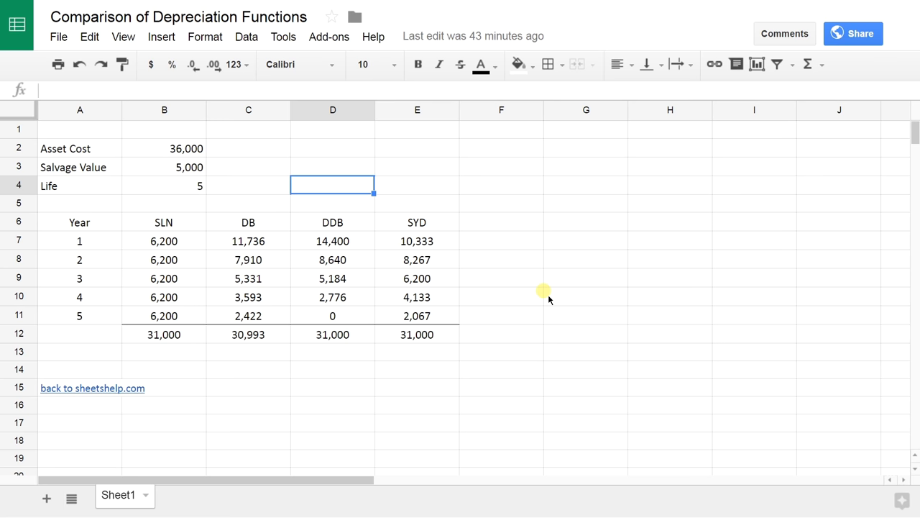
- Try an asset life of 4 in cell B4, and undo the change
click(200, 185)
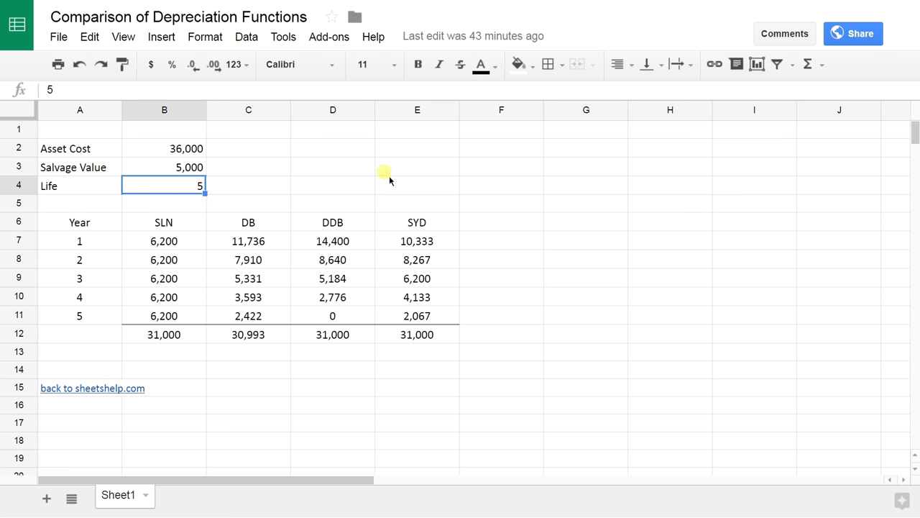
text(4)
key(Return)
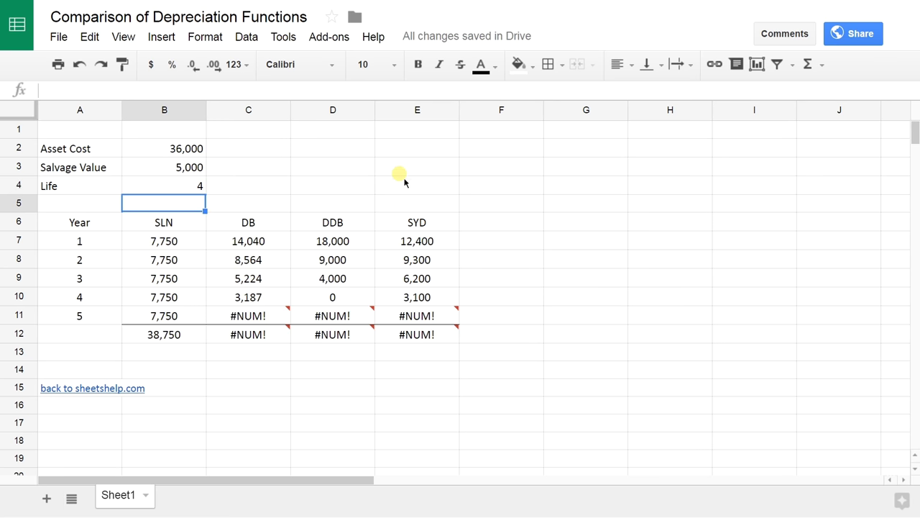
key(ctrl+z)
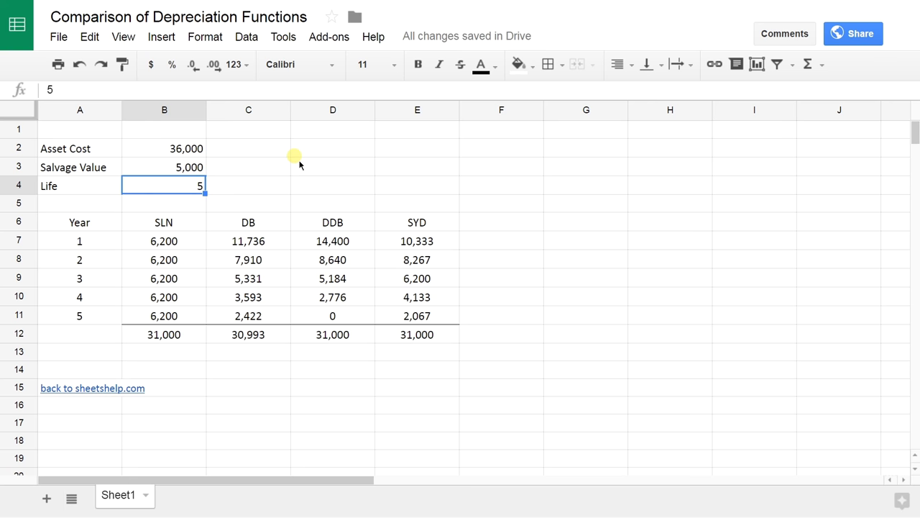
- Examine the cost, salvage and life arguments of the year 1 SLN formula in B7
click(195, 241)
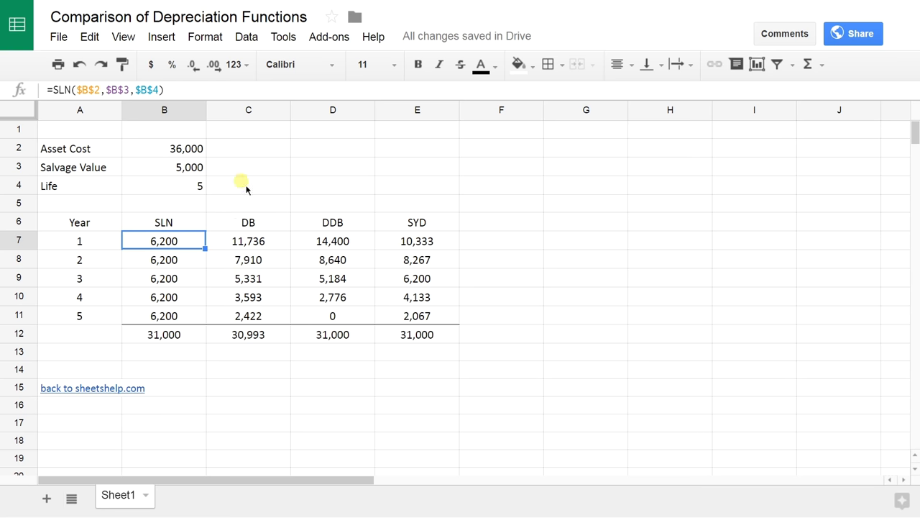
key(F2)
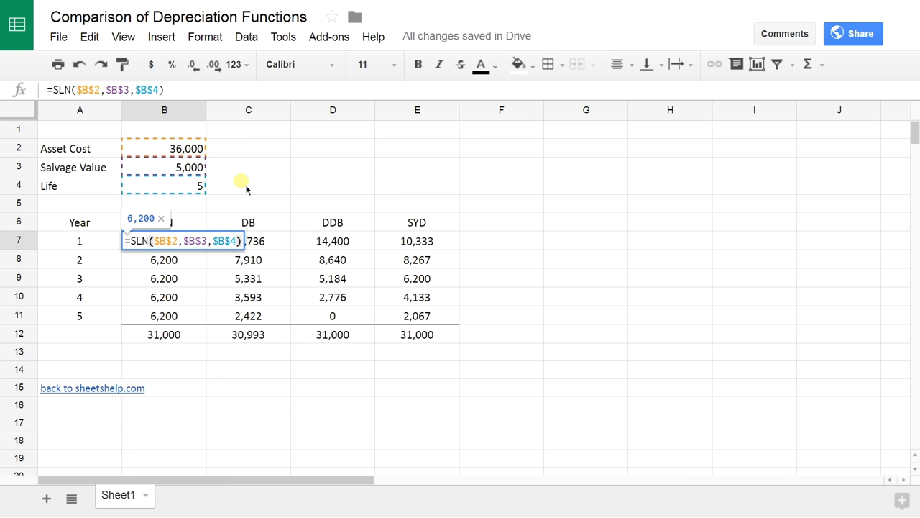
click(165, 240)
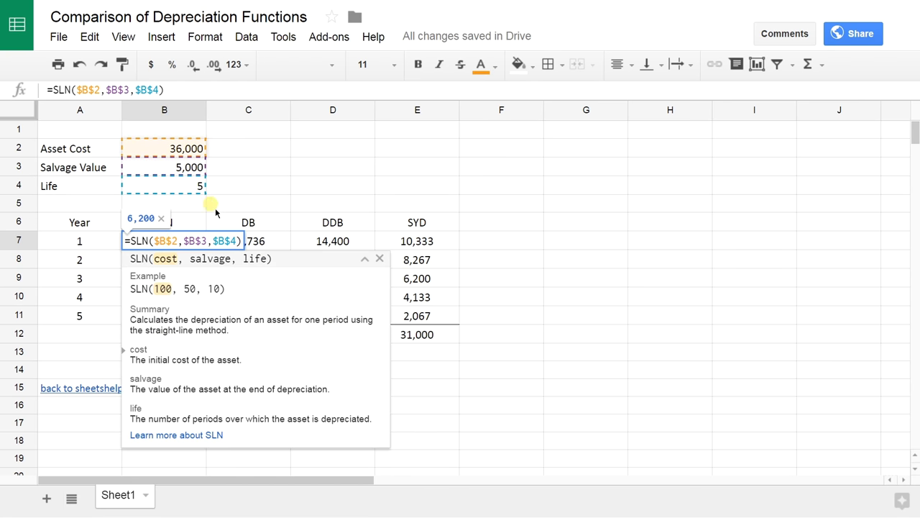
click(192, 243)
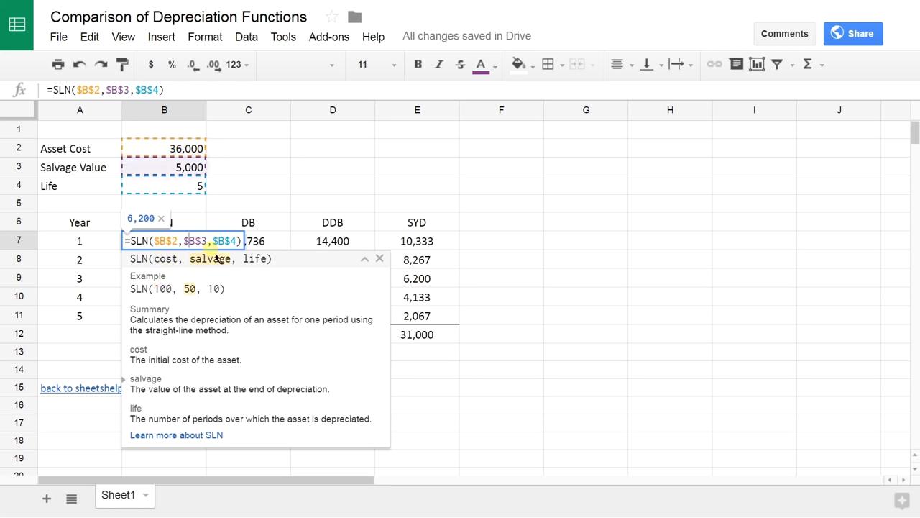
click(225, 240)
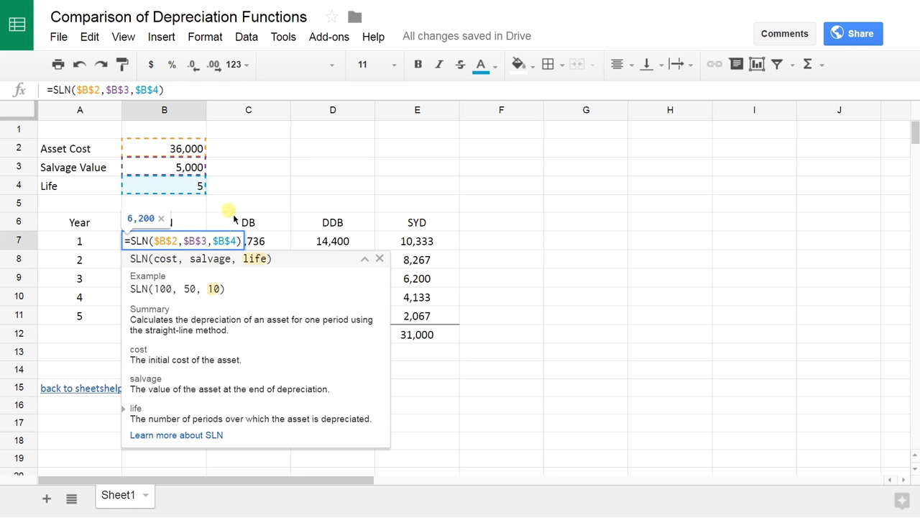
key(Return)
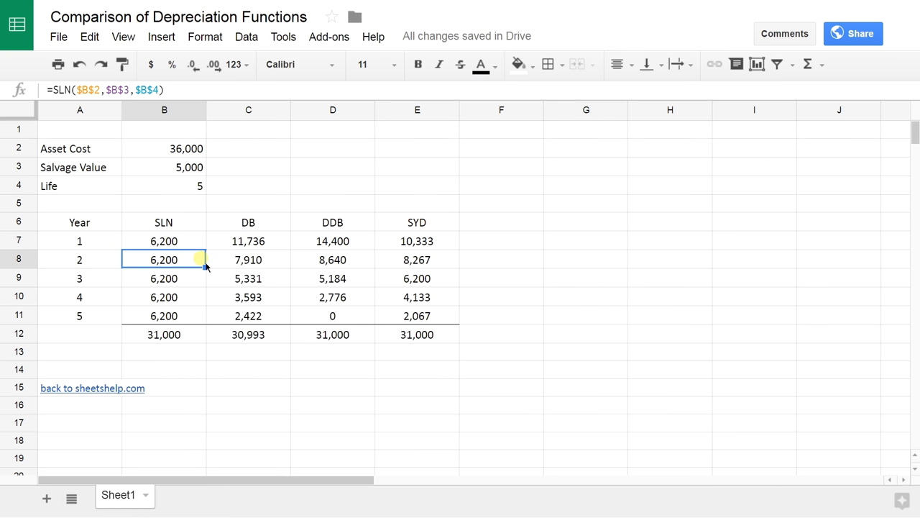
- Inspect the salvage argument of the year 2 SLN formula in B8, and return to B7
double_click(205, 260)
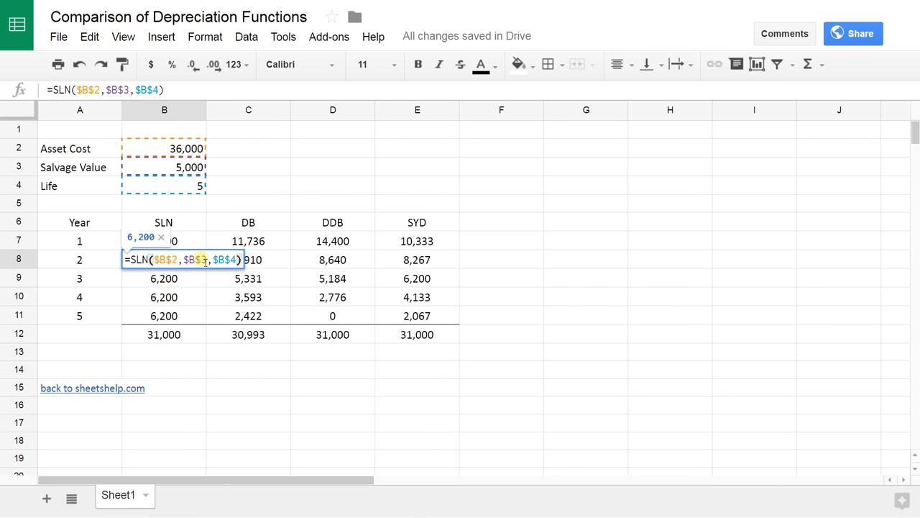
right_click(205, 262)
click(203, 261)
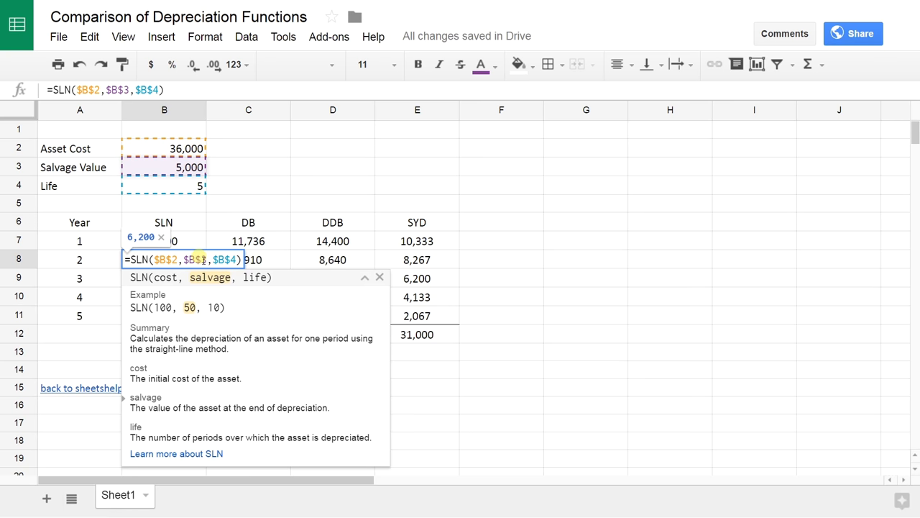
click(202, 243)
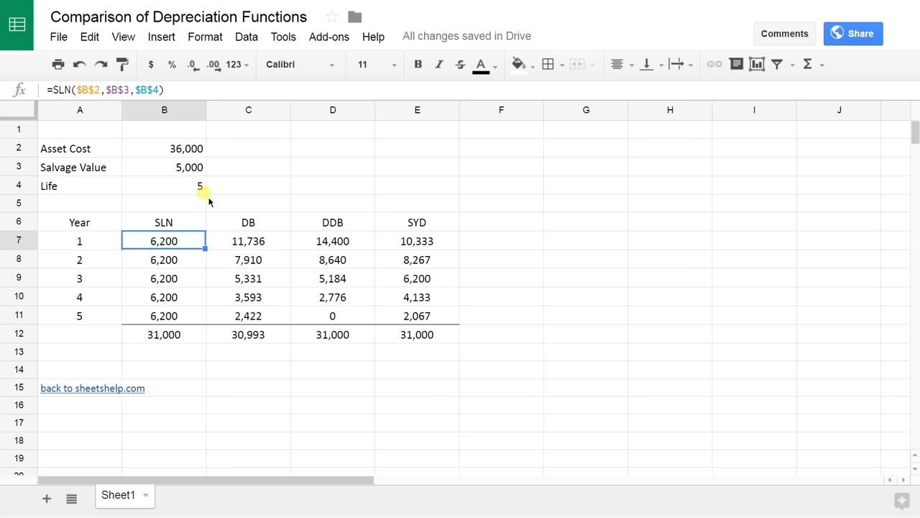
- Open the year 1 DB formula in C7 to inspect its arguments, including the period reference A7
key(Right)
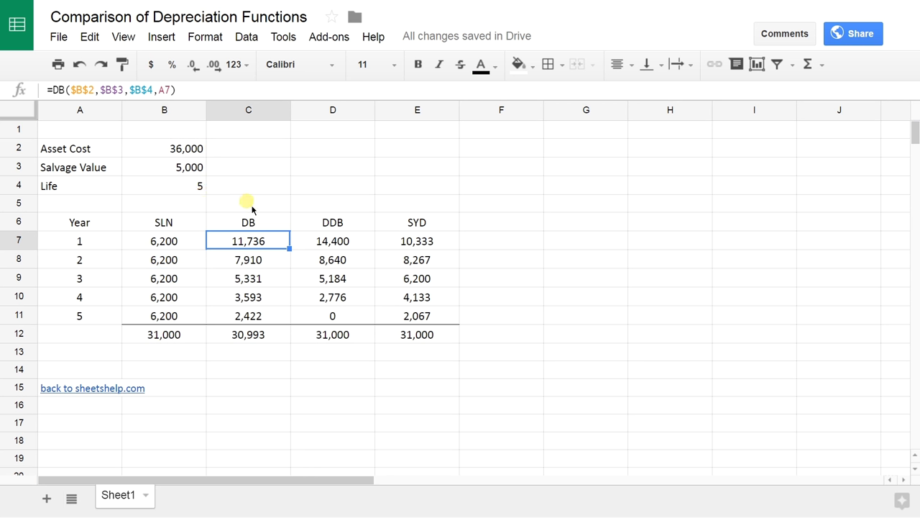
key(F2)
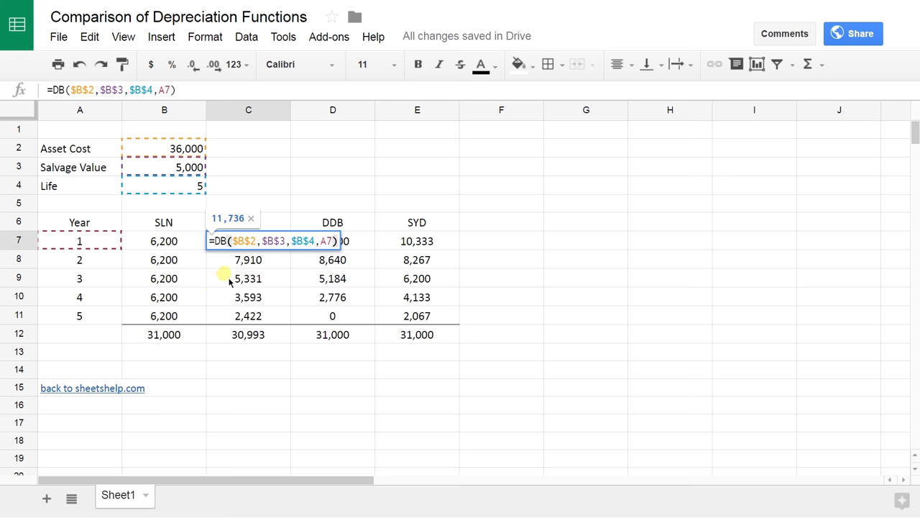
click(238, 241)
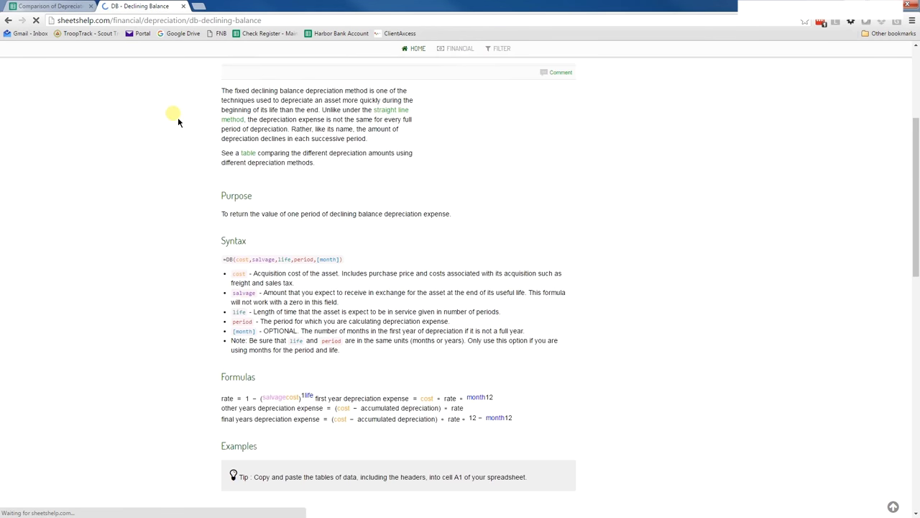
- Read the syntax and formulas on the sheetshelp.com DB declining balance page, enlarged to 125%
scroll(177, 117, down, 1)
scroll(176, 114, down, 1)
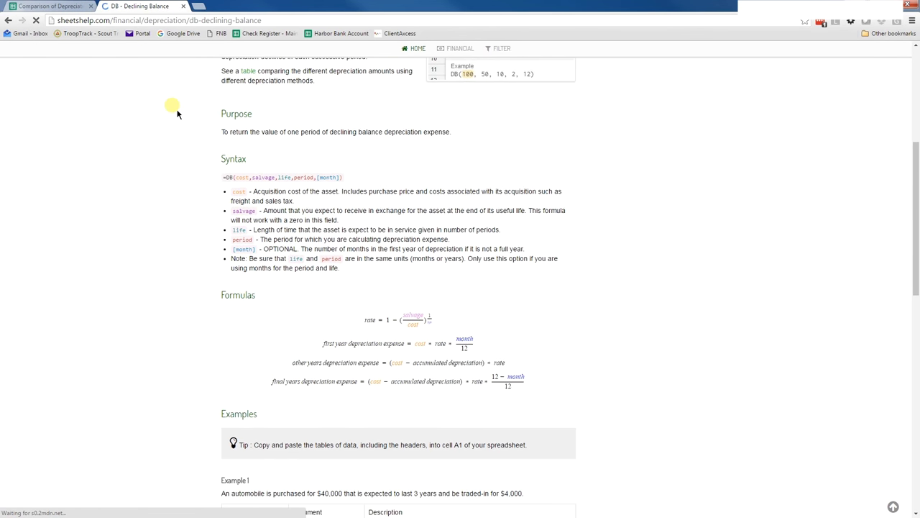
key(ctrl+plus)
key(ctrl+plus)
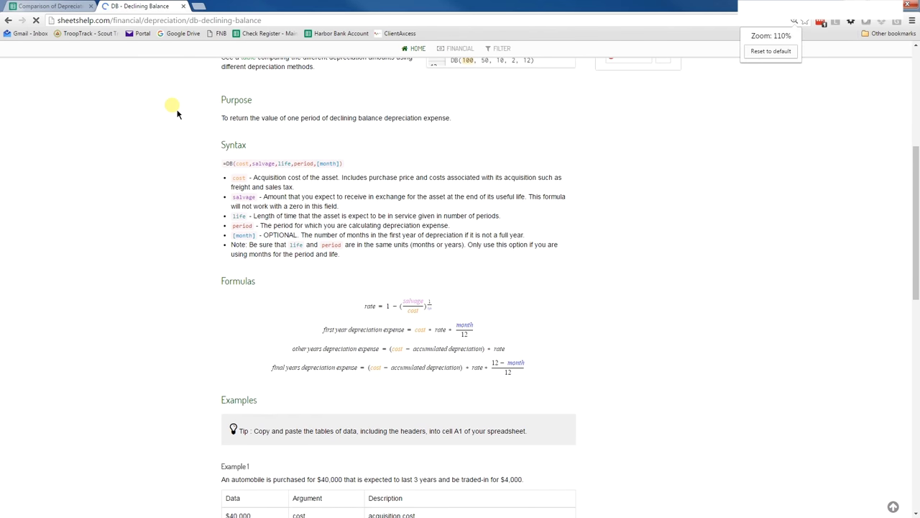
key(ctrl+plus)
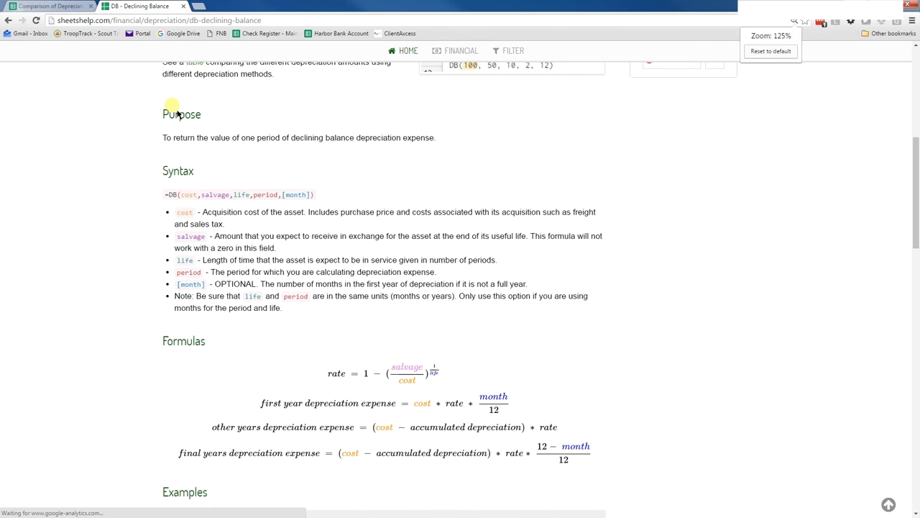
scroll(177, 113, down, 1)
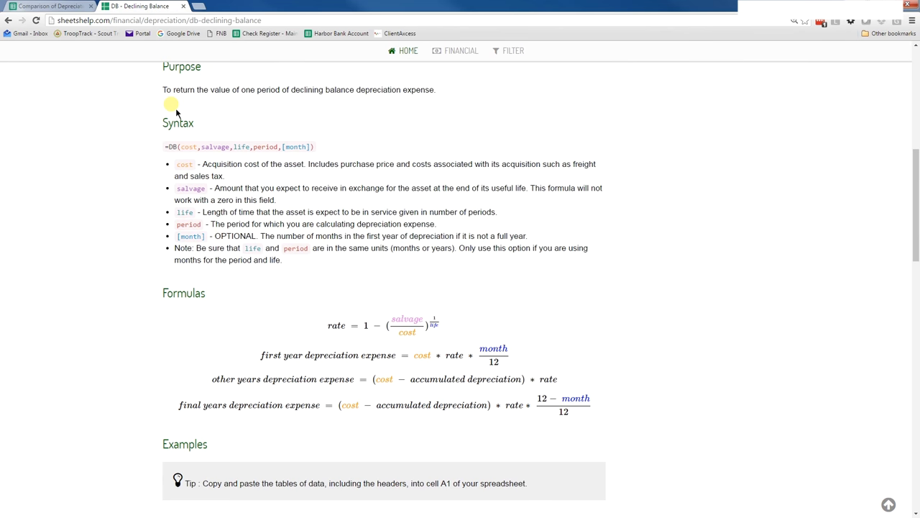
scroll(176, 111, down, 1)
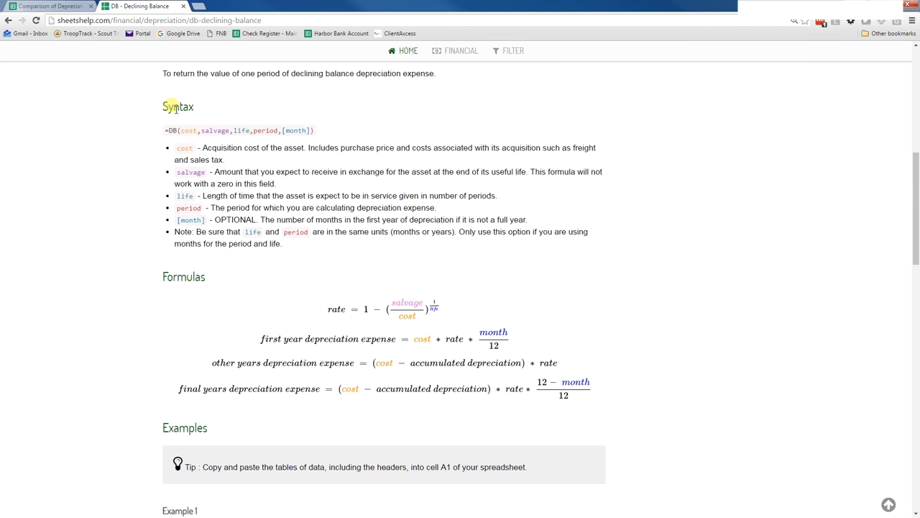
scroll(177, 111, down, 1)
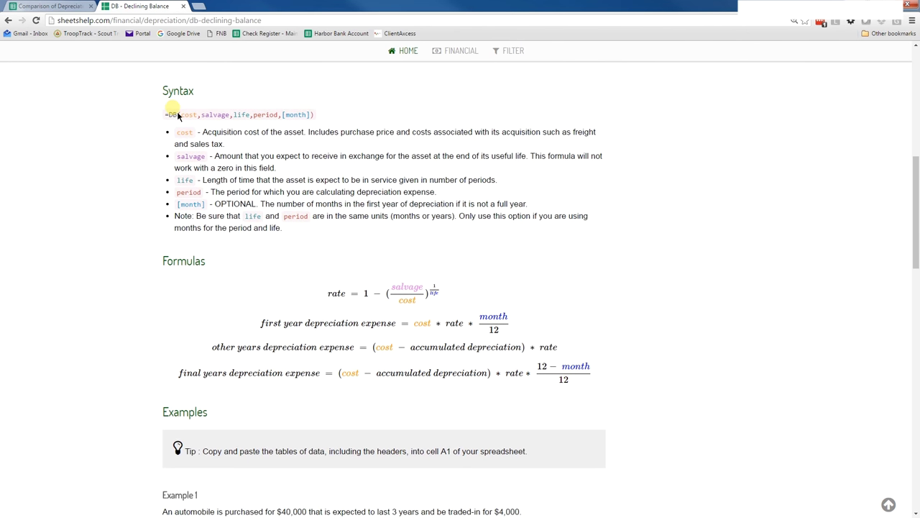
scroll(177, 115, down, 3)
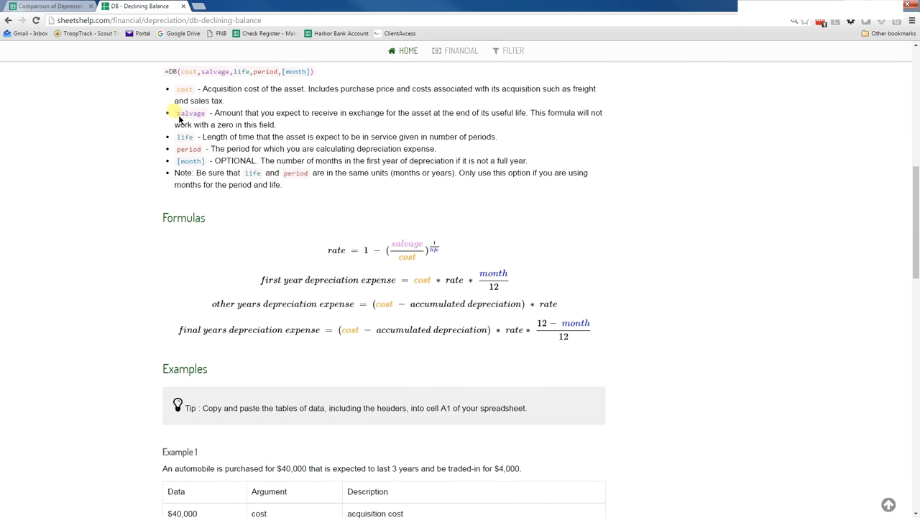
scroll(179, 119, down, 3)
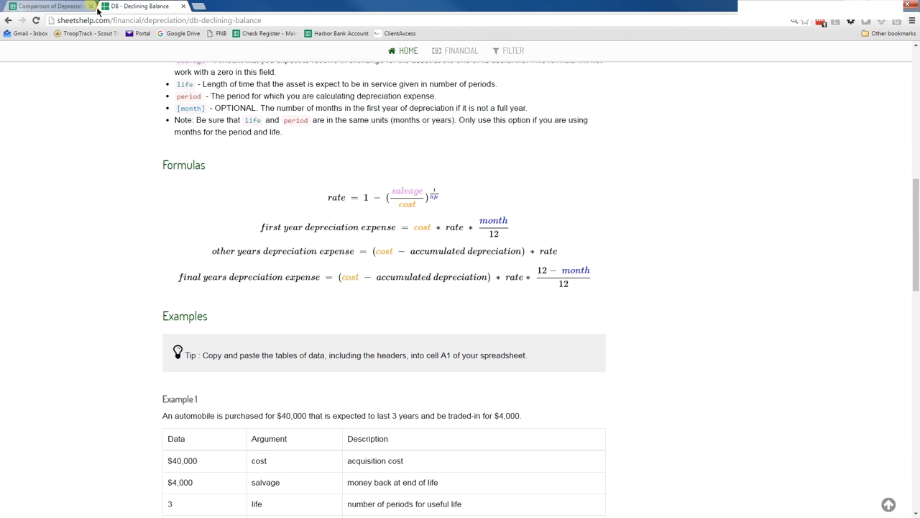
- Return to the depreciation comparison spreadsheet in Google Sheets and inspect the DB column's total in C12
click(43, 5)
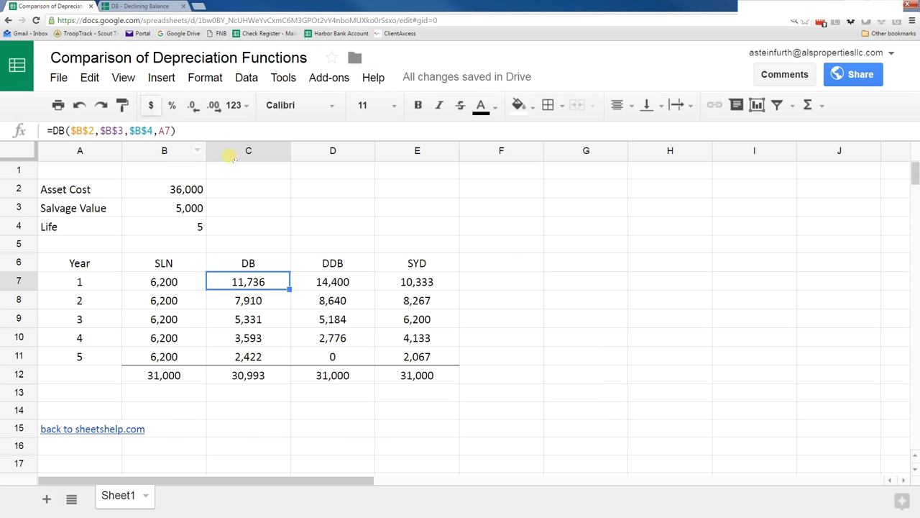
click(262, 381)
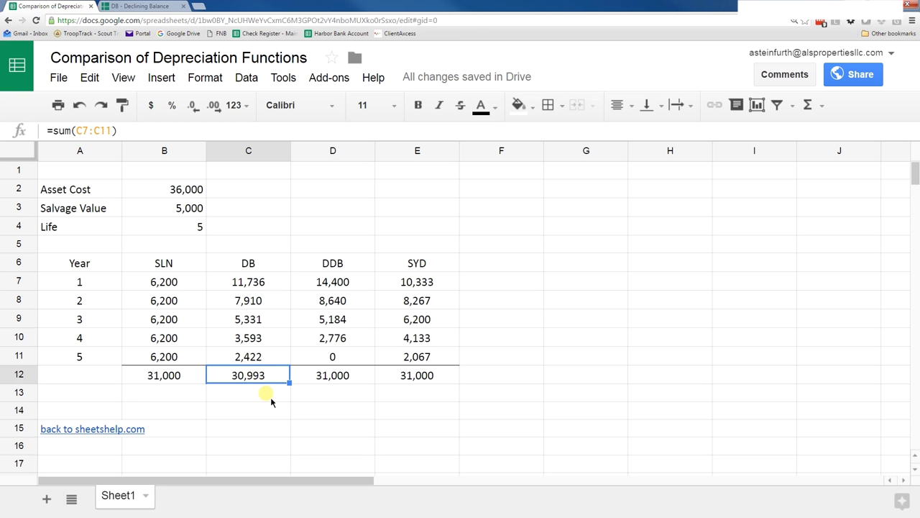
- Review the syntax and formulas on the sheetshelp.com DDB double declining balance page, and return to the spreadsheet
key(ctrl+Tab)
scroll(321, 201, down, 3)
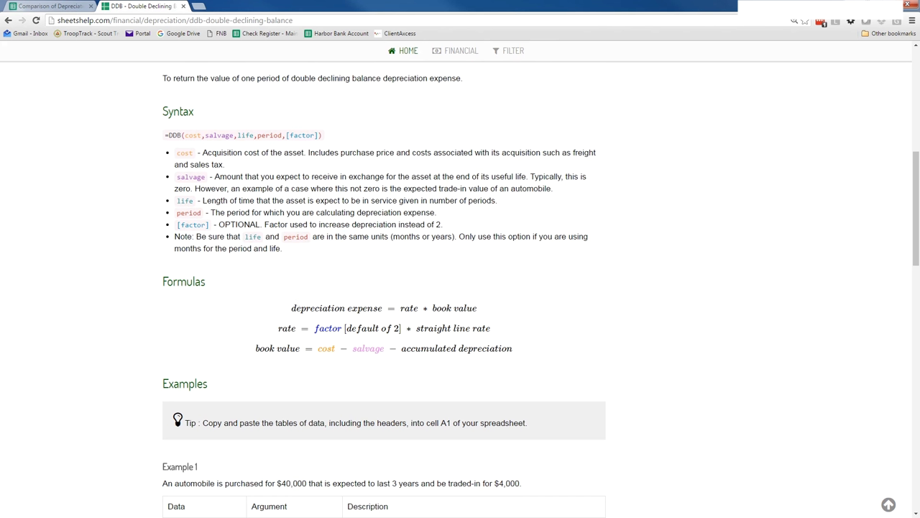
click(41, 7)
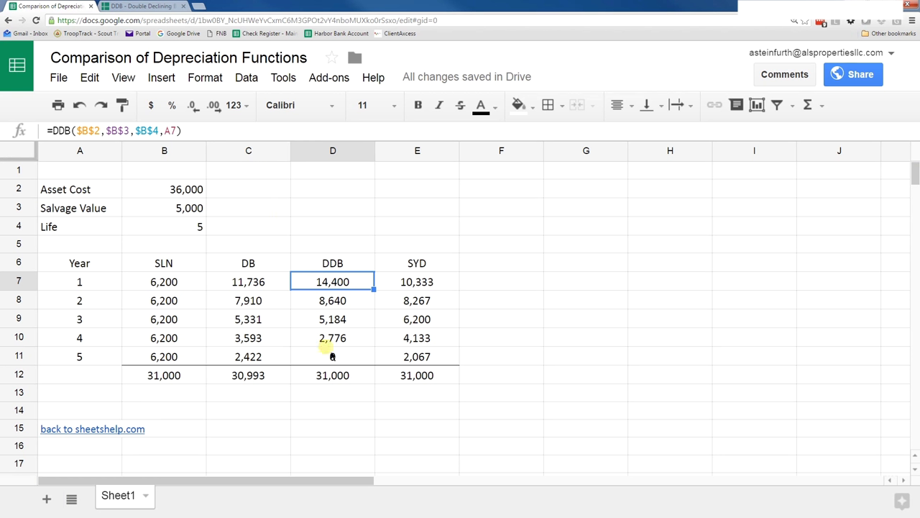
- Inspect the year 5 DDB formula in D11, and return to the year 1 formula in D7
click(332, 359)
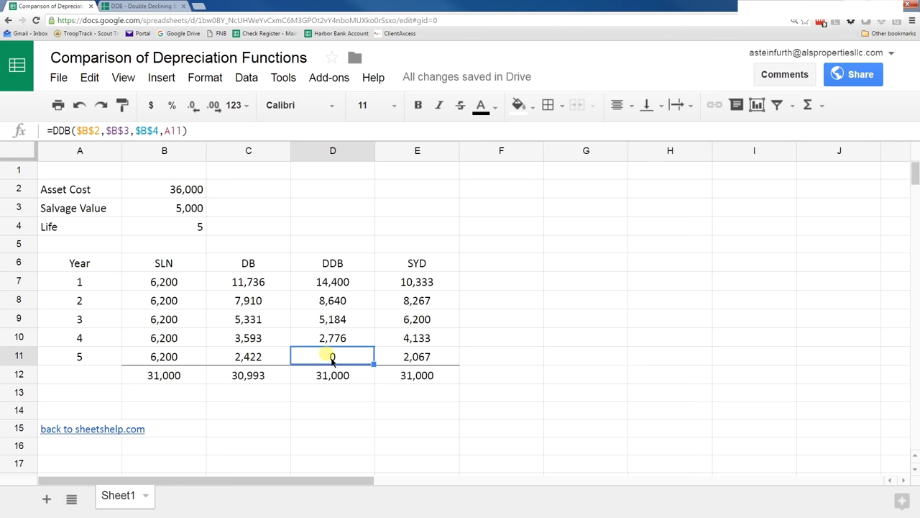
key(Up)
key(Up)
key(Up)
key(Up)
key(Right)
key(Left)
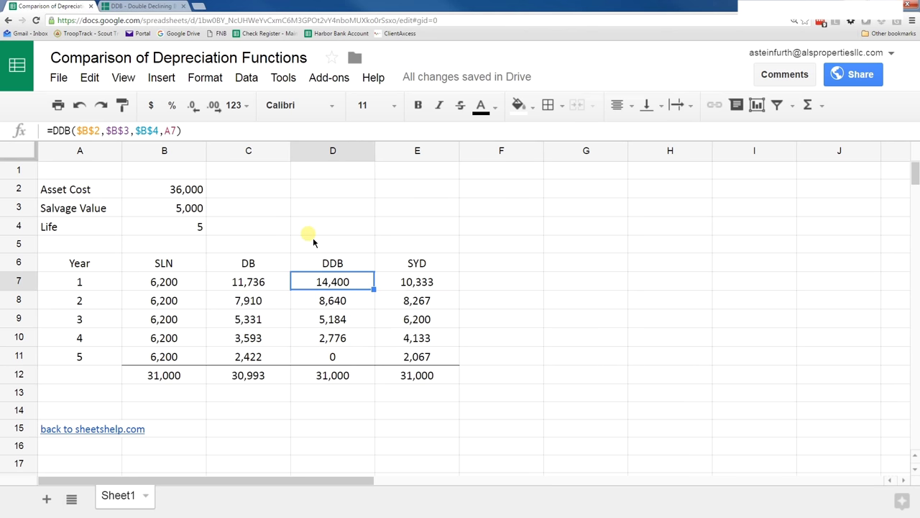
- Try a different depreciation factor in the DDB formula in D7, and undo the change
key(F2)
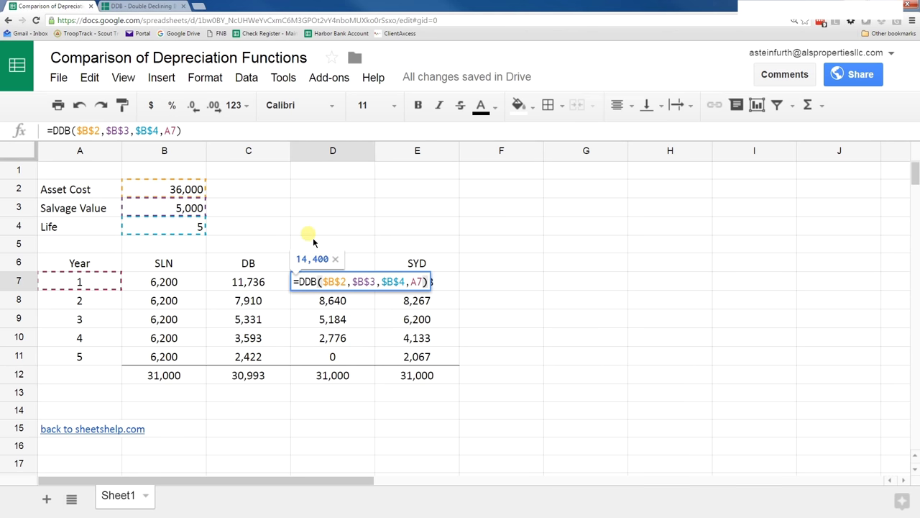
click(344, 283)
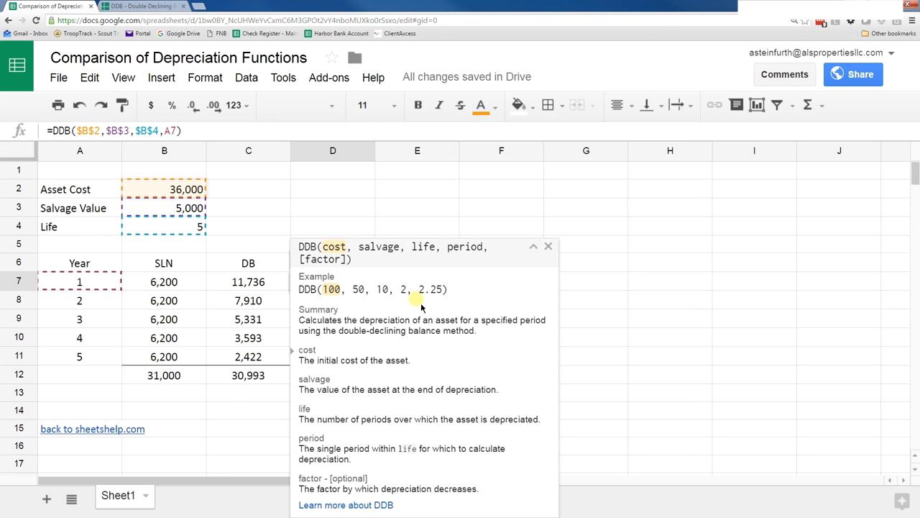
key(Return)
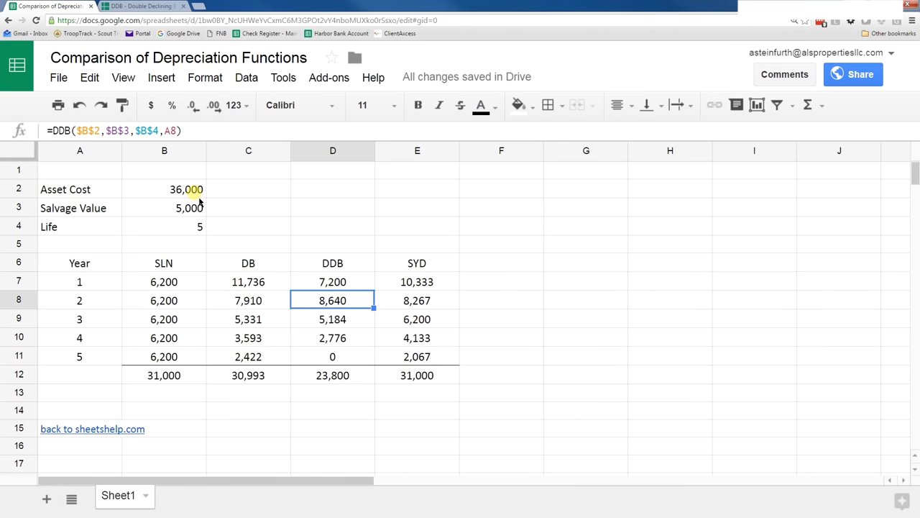
key(ctrl+z)
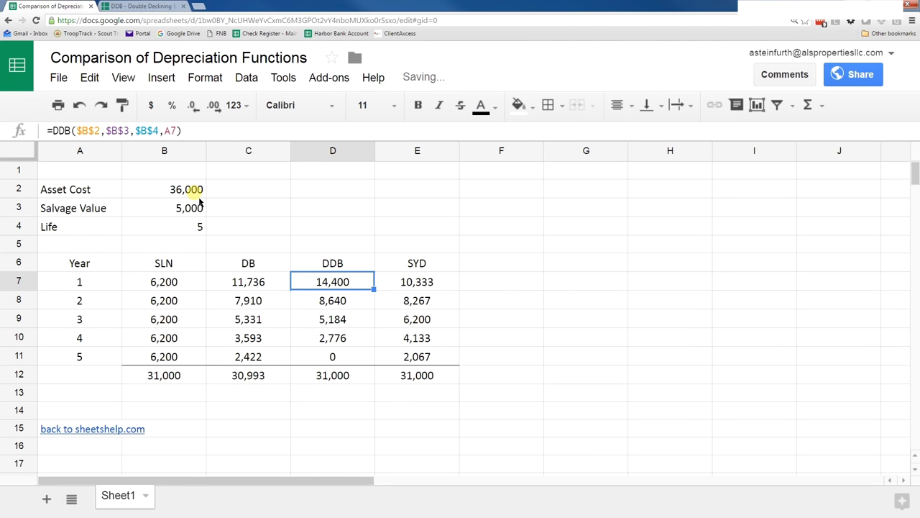
- Add an explicit factor argument of 2 to the year 1 DDB formula in D7
key(F2)
key(Left)
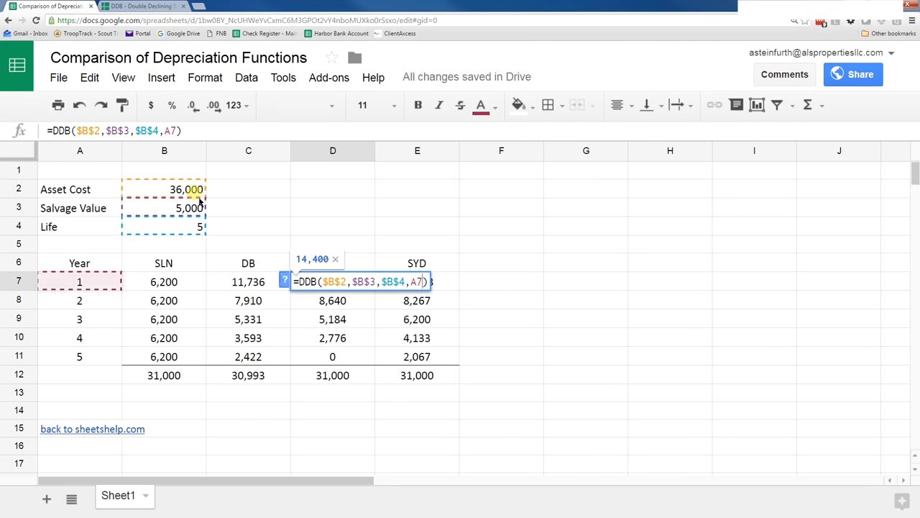
text(,2)
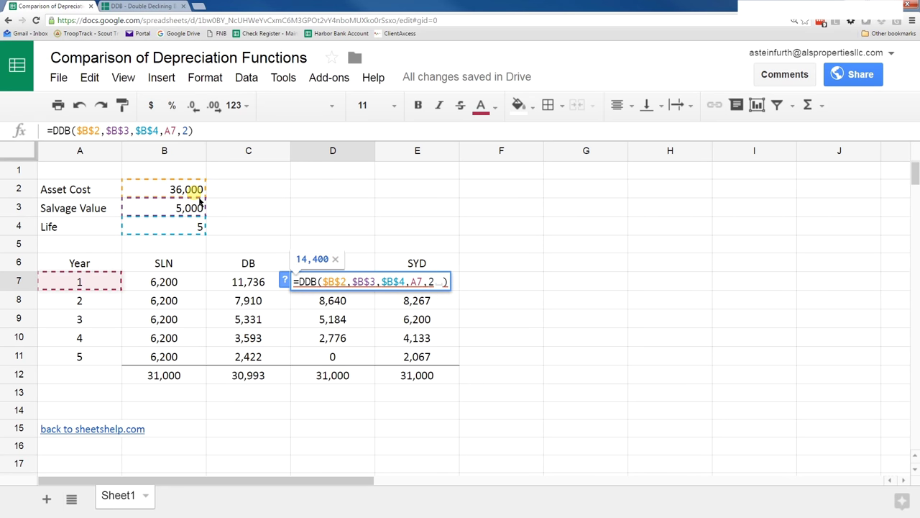
key(Return)
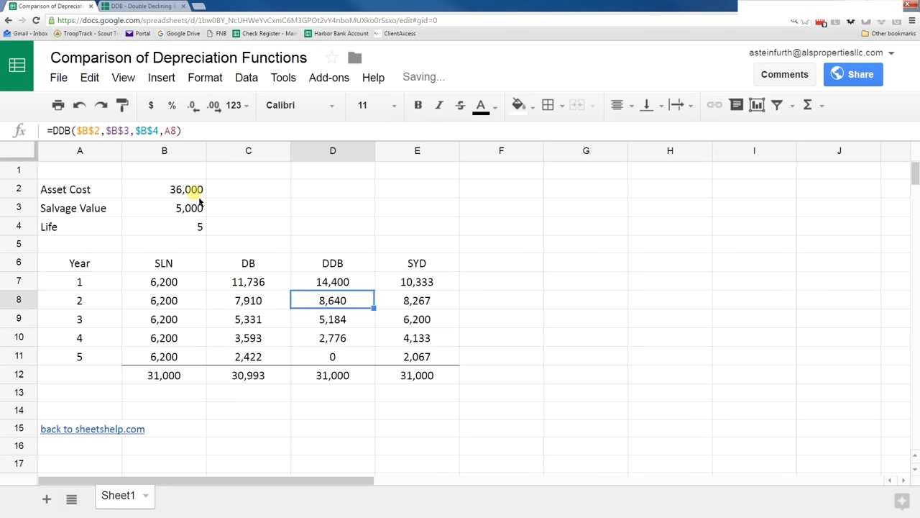
- Try a factor of 2.5 in the year 1 DDB formula in D7
key(Up)
key(F2)
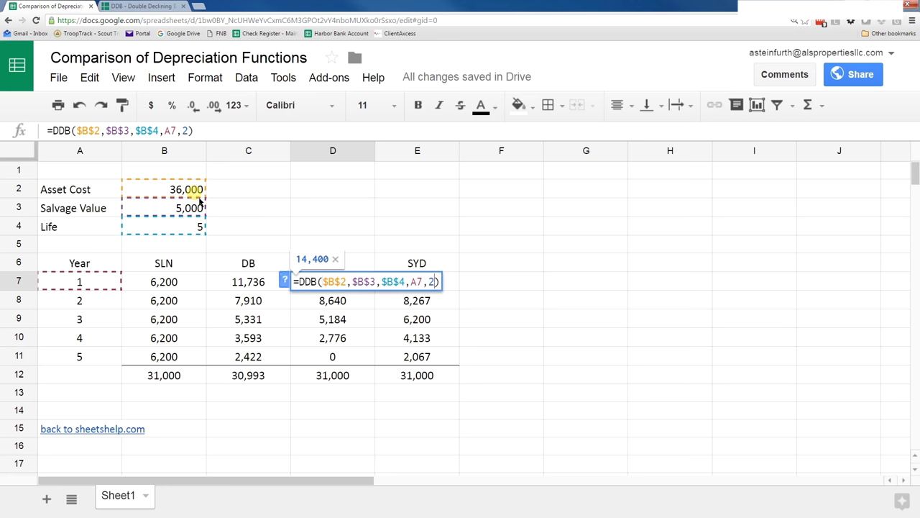
text(.5)
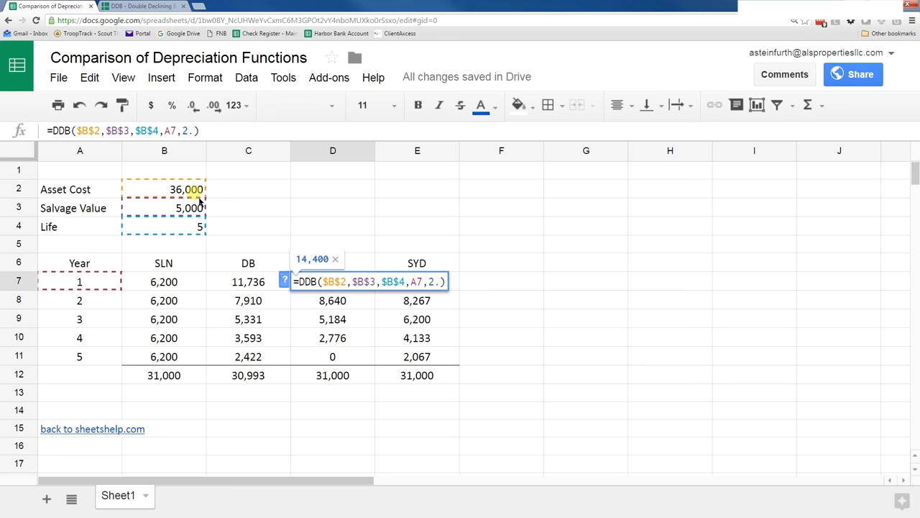
key(Return)
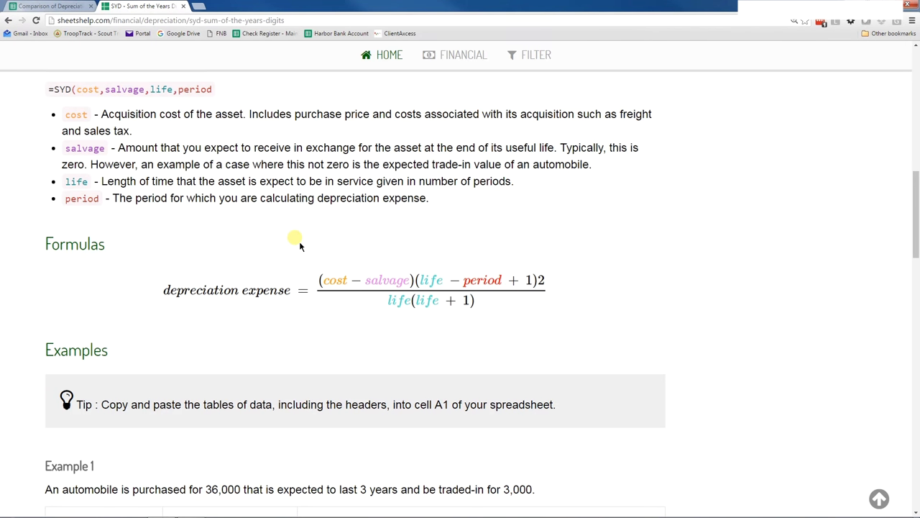
- Review the depreciation formula on the sheetshelp.com SYD page, and return to the comparison spreadsheet
triple_click(483, 306)
click(447, 255)
click(50, 6)
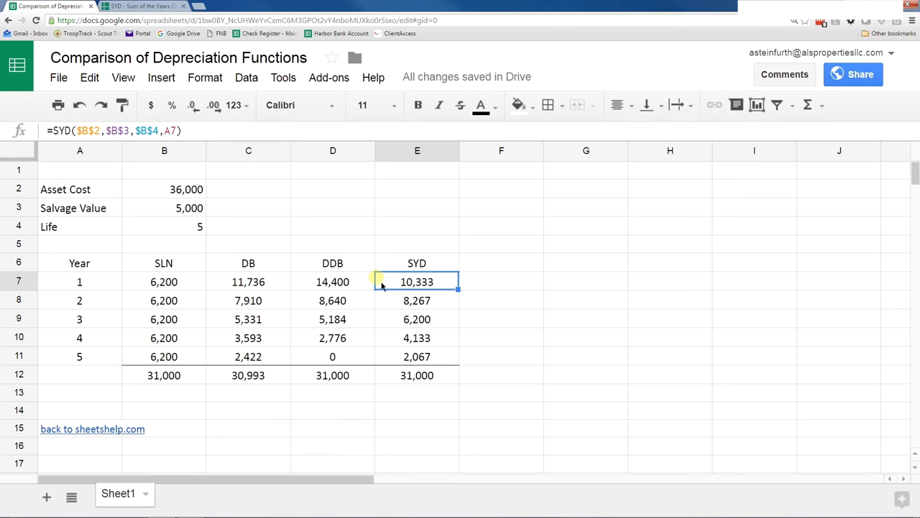
- Set the salvage value in B3 to 0 to test its effect on the four depreciation methods
click(231, 209)
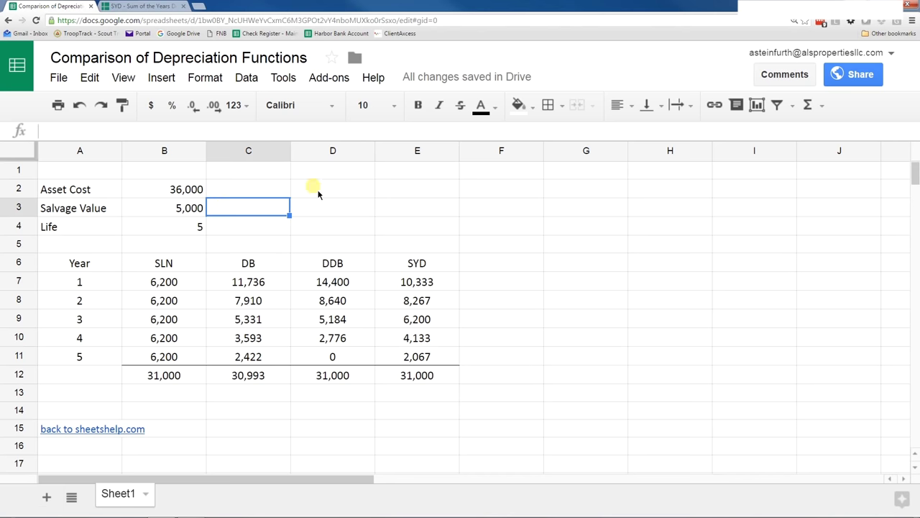
key(Left)
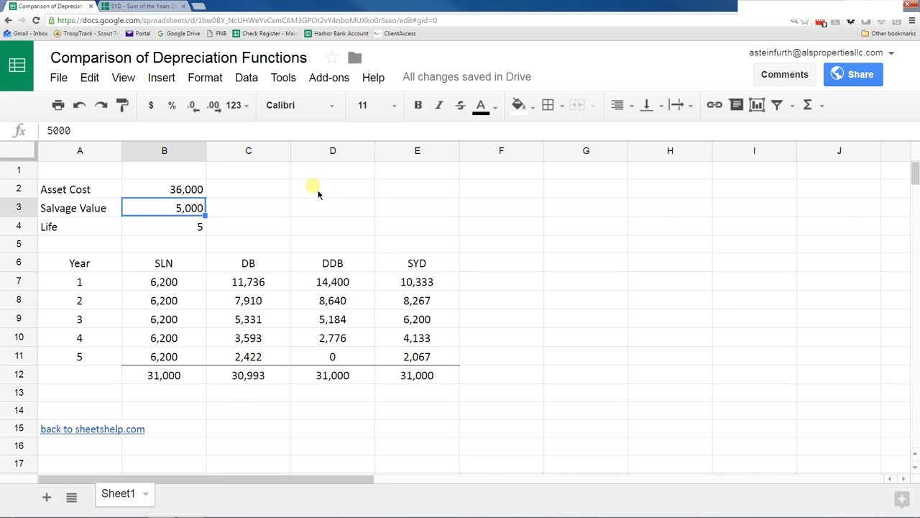
text(0)
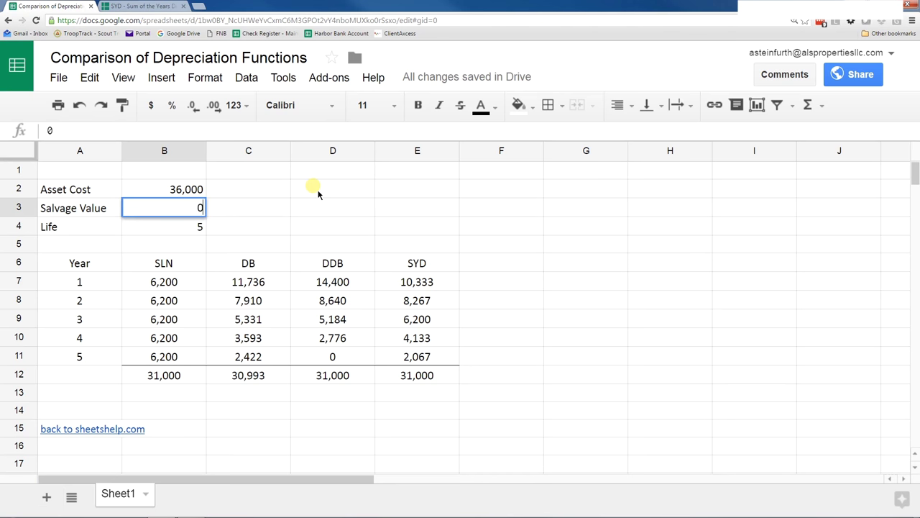
key(Return)
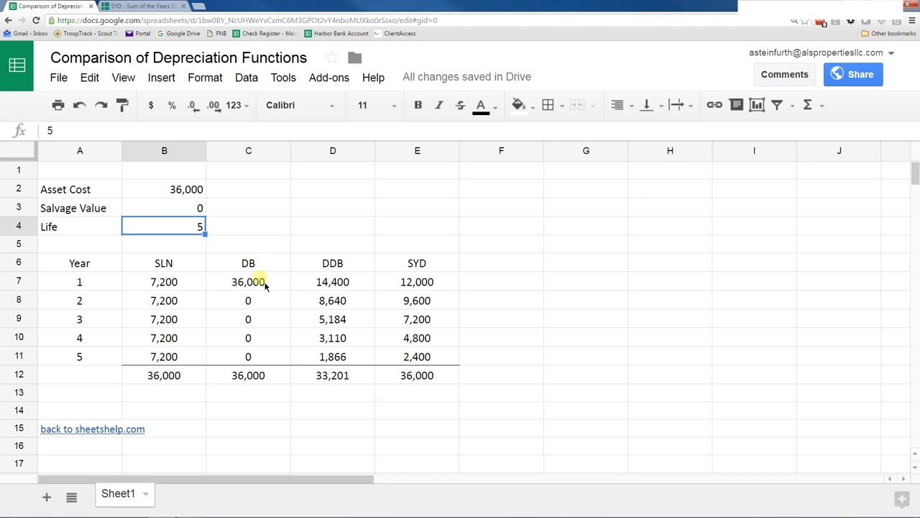
- Inspect the year 1 DDB formula in D7 and the DDB and SYD totals in D12 and E12
click(359, 287)
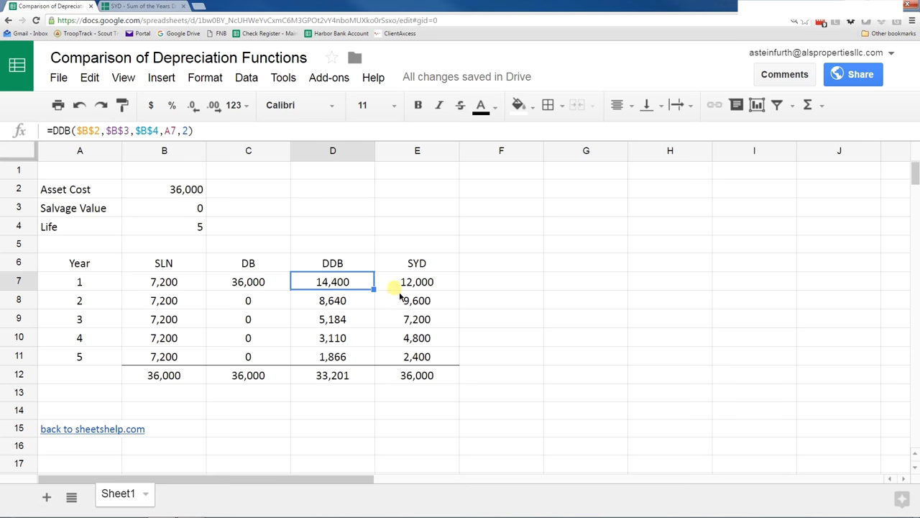
click(351, 381)
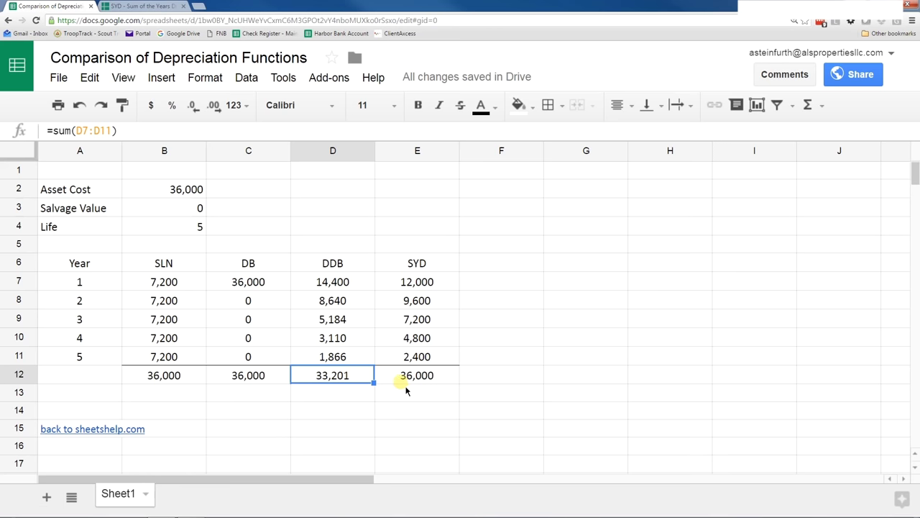
click(405, 388)
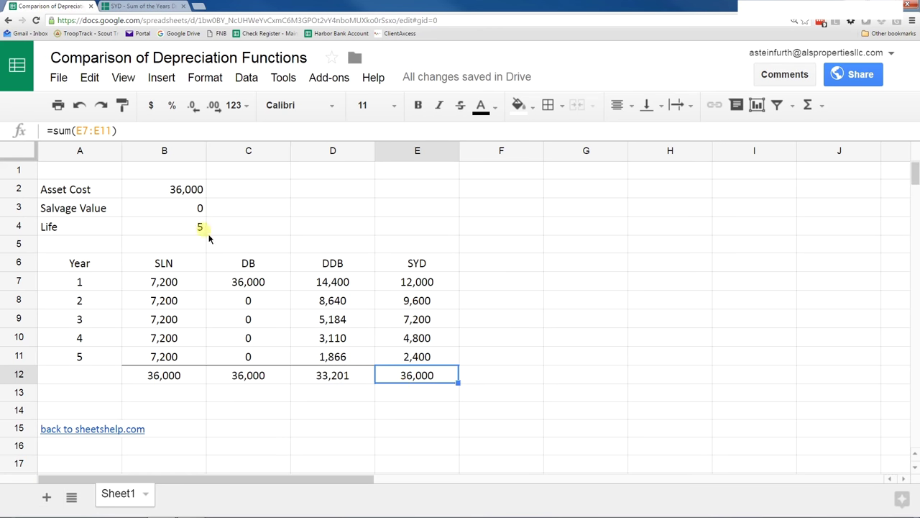
- Try a salvage value of 100 in B3, and undo the salvage value changes
click(197, 209)
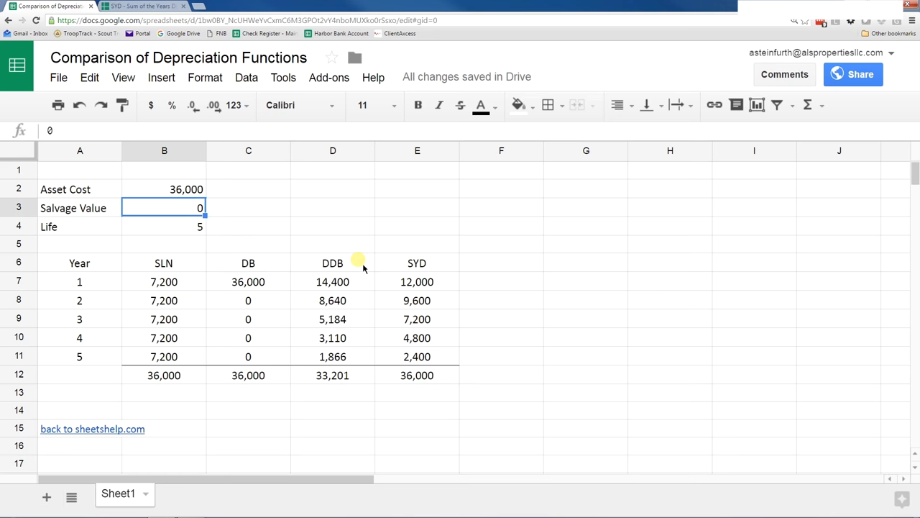
text(100)
key(Return)
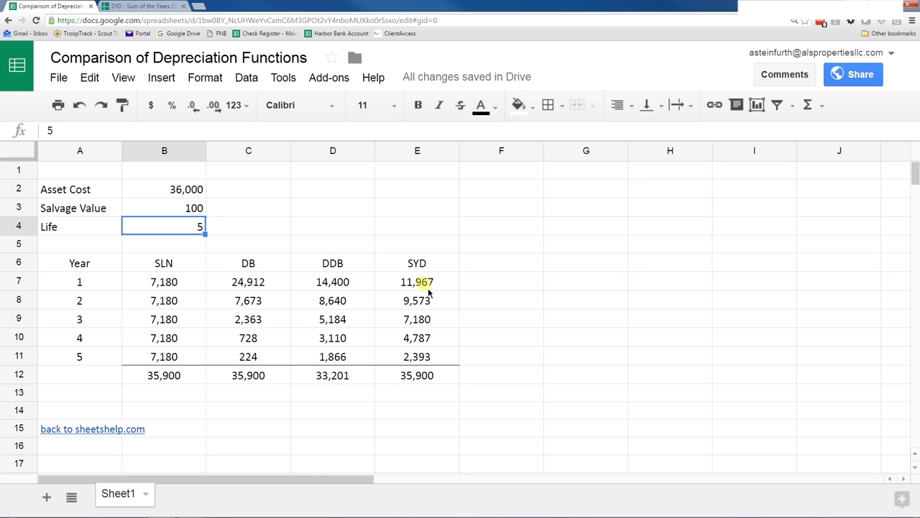
key(ctrl+z)
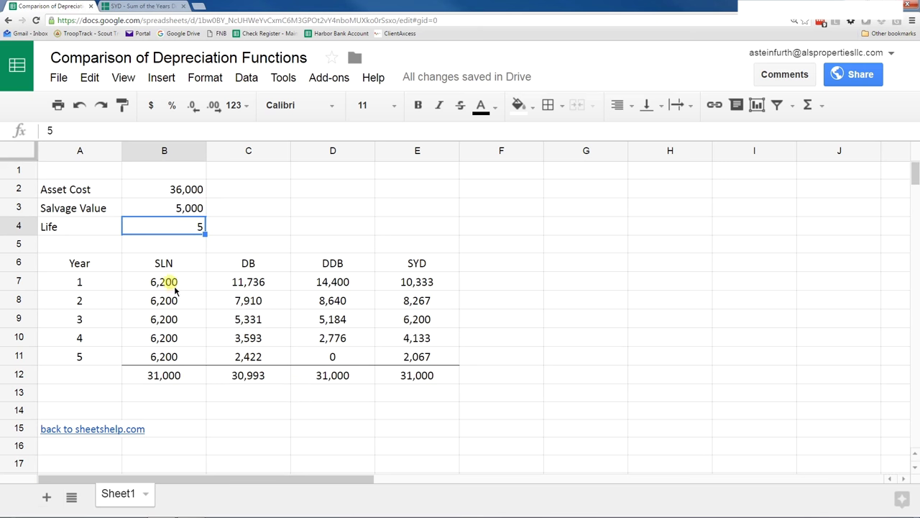
- Apply a green-yellow-red conditional formatting color scale to the year 1 depreciation values in B7:E7
drag(177, 284, 403, 288)
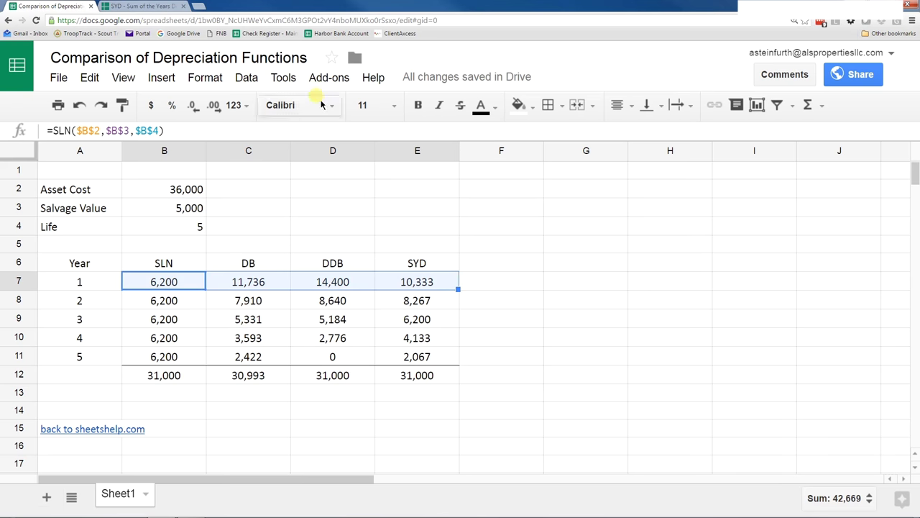
click(245, 81)
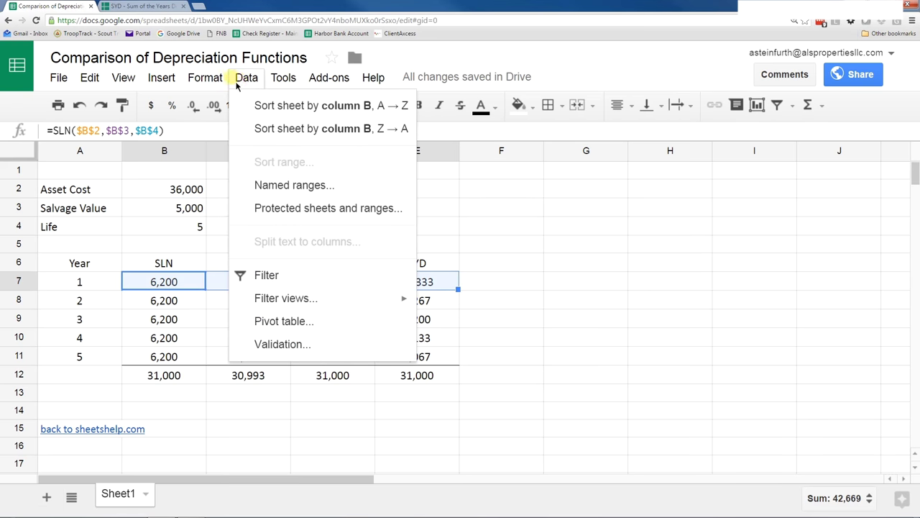
mouse_move(219, 82)
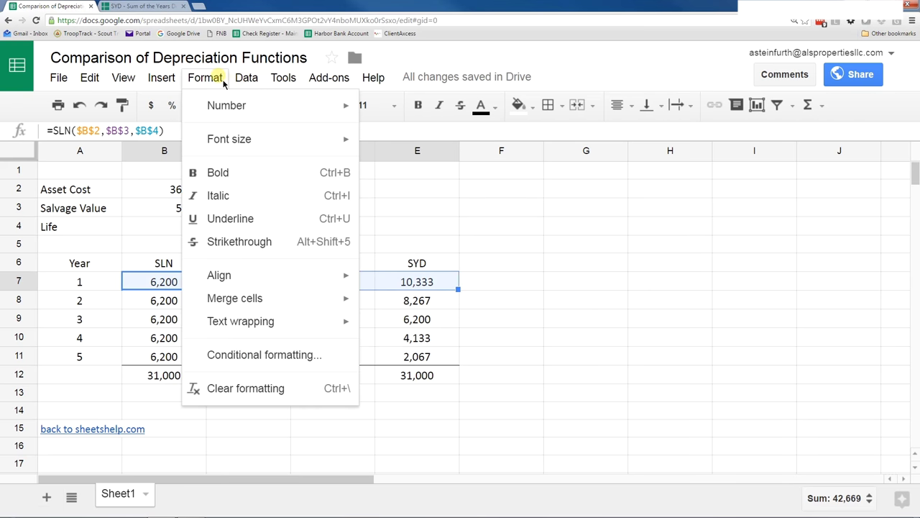
click(290, 367)
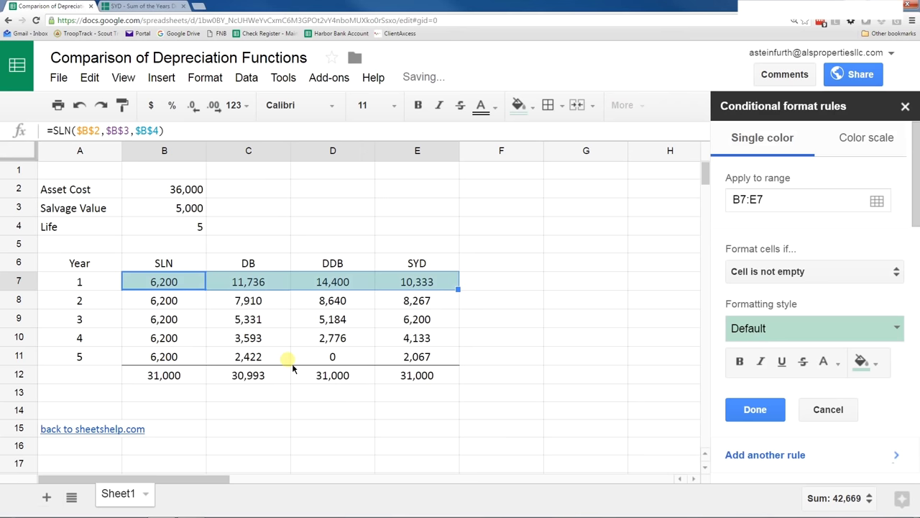
click(779, 330)
click(781, 331)
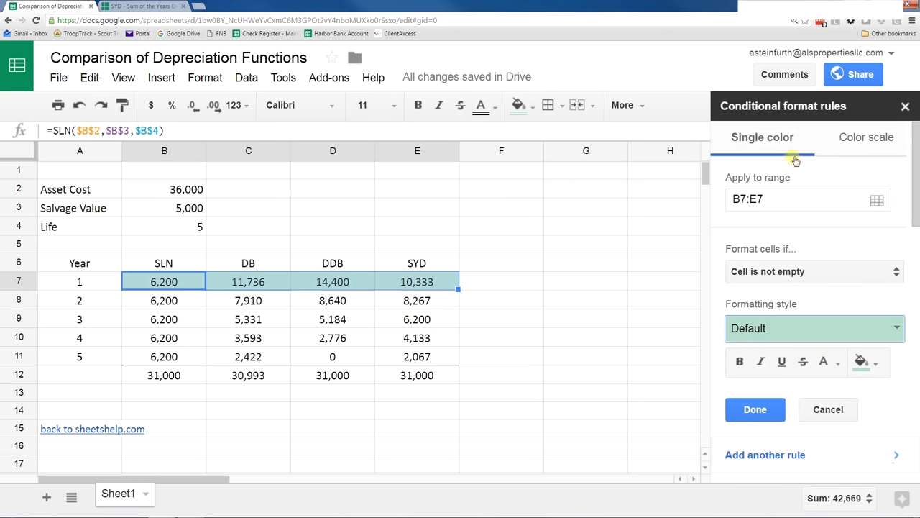
click(853, 146)
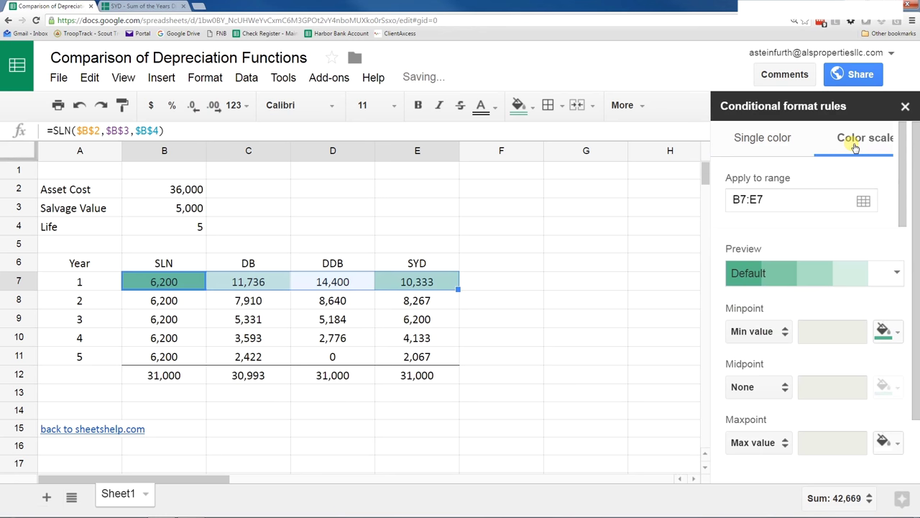
click(879, 280)
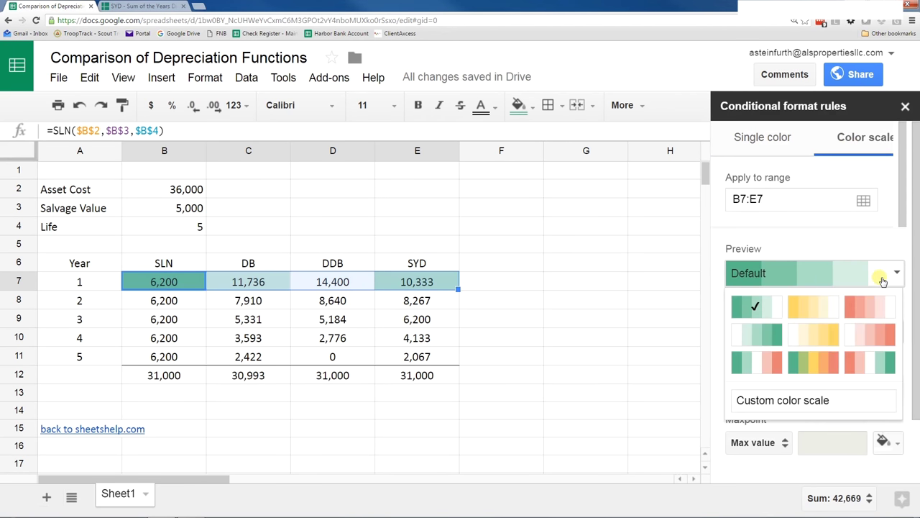
click(819, 367)
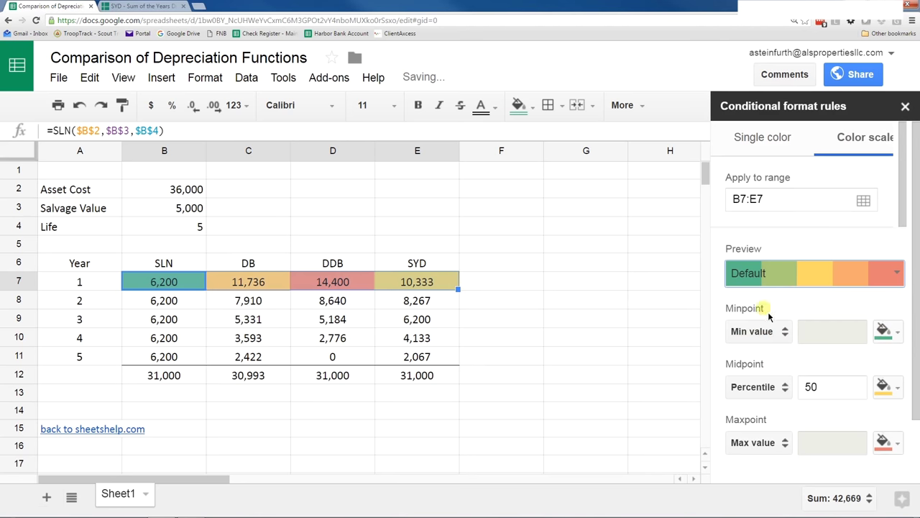
- Copy the color scale formatting from B7:E7 to the year 2 to 5 values in B8:E11
click(346, 286)
drag(162, 284, 404, 295)
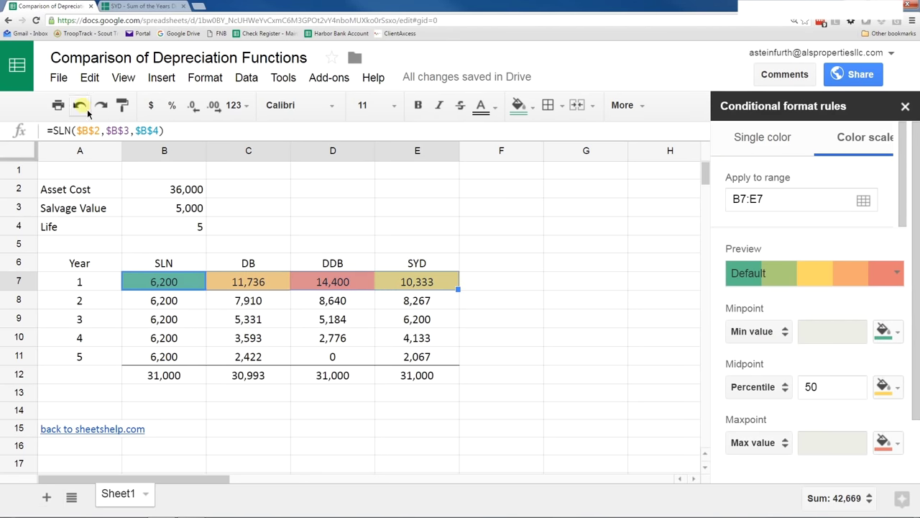
click(123, 105)
mouse_move(181, 302)
mouse_down()
mouse_move(370, 335)
mouse_move(406, 361)
mouse_up()
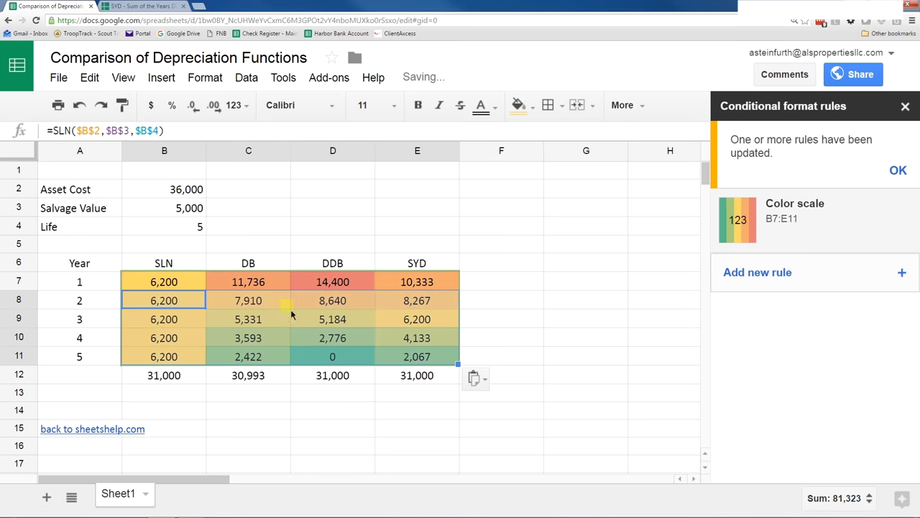
- Compare the color-scaled yearly depreciation in the DB and DDB columns across years 1 to 5
click(284, 222)
key(Down)
key(Down)
key(Down)
key(Down)
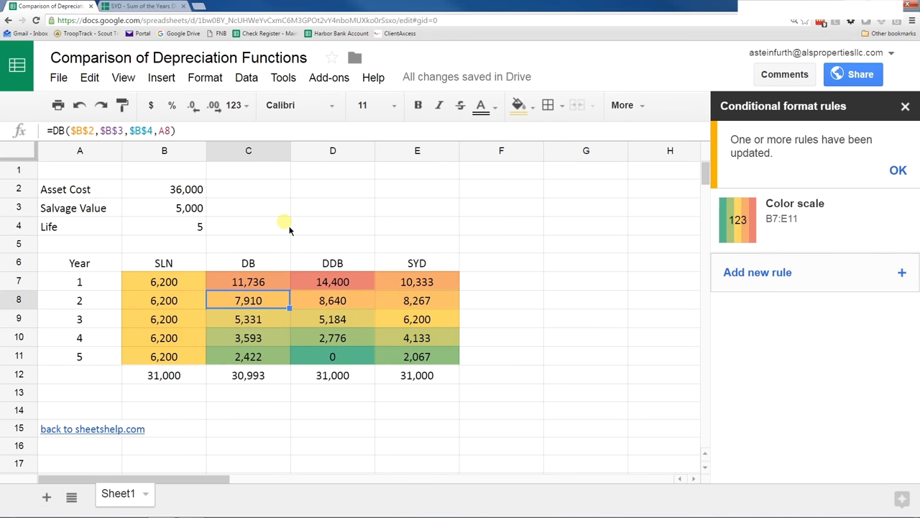
key(Up)
key(Right)
key(Down)
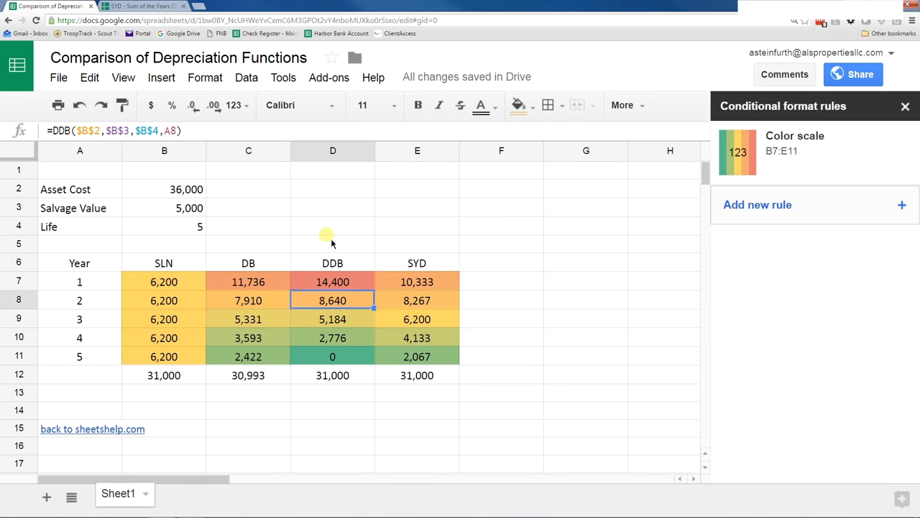
key(Up)
key(Up)
key(Down)
key(Down)
key(Down)
key(Down)
key(Down)
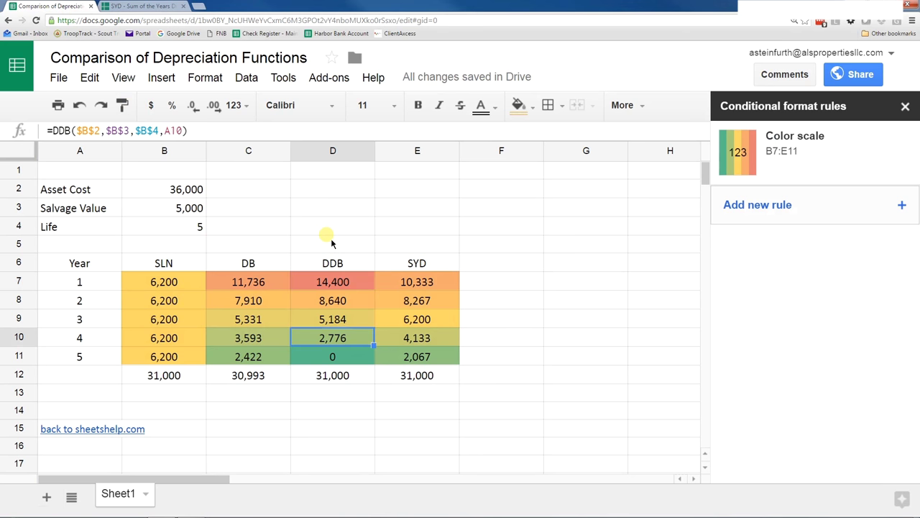
key(Left)
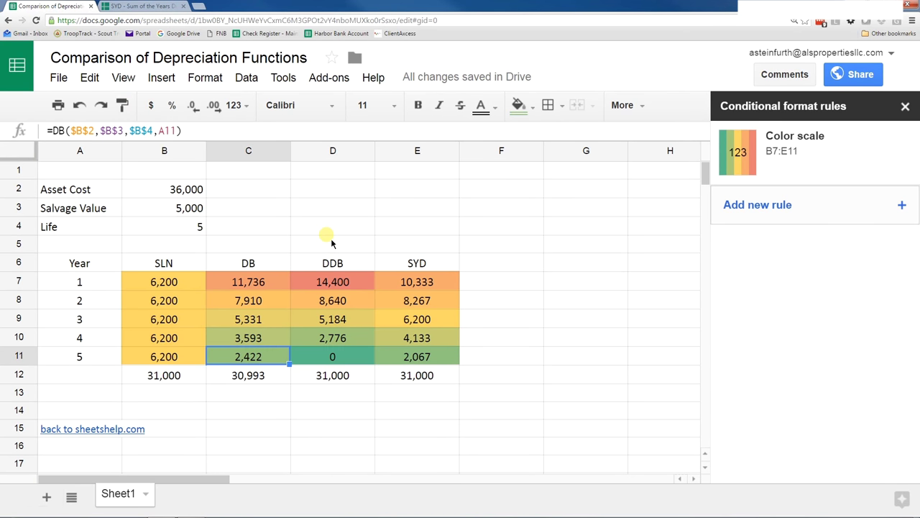
key(Up)
key(Up)
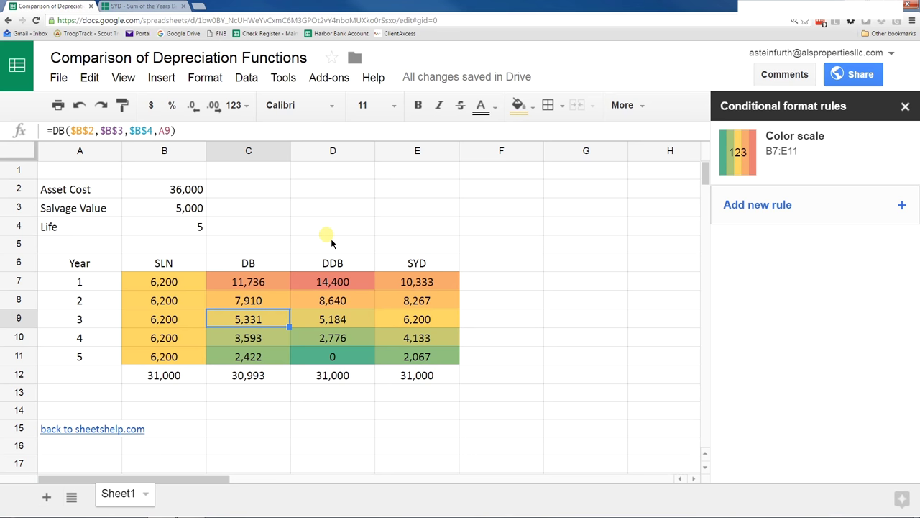
click(331, 233)
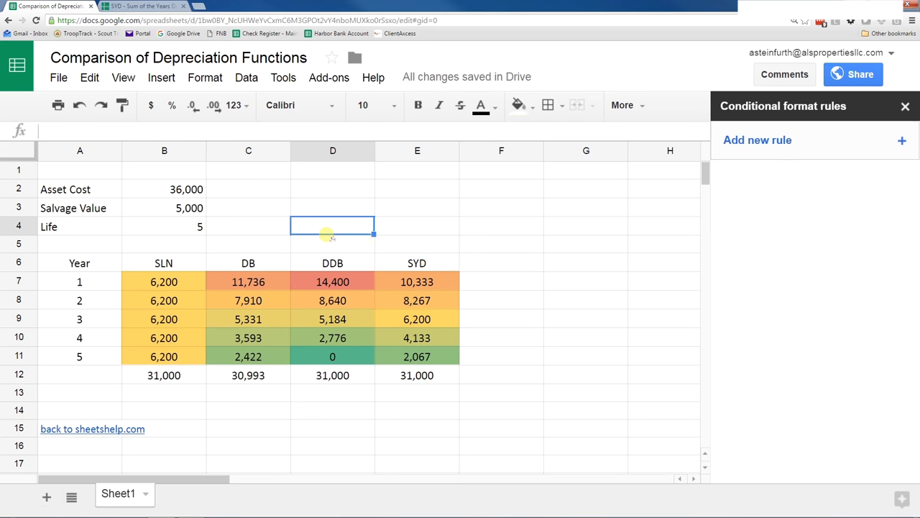